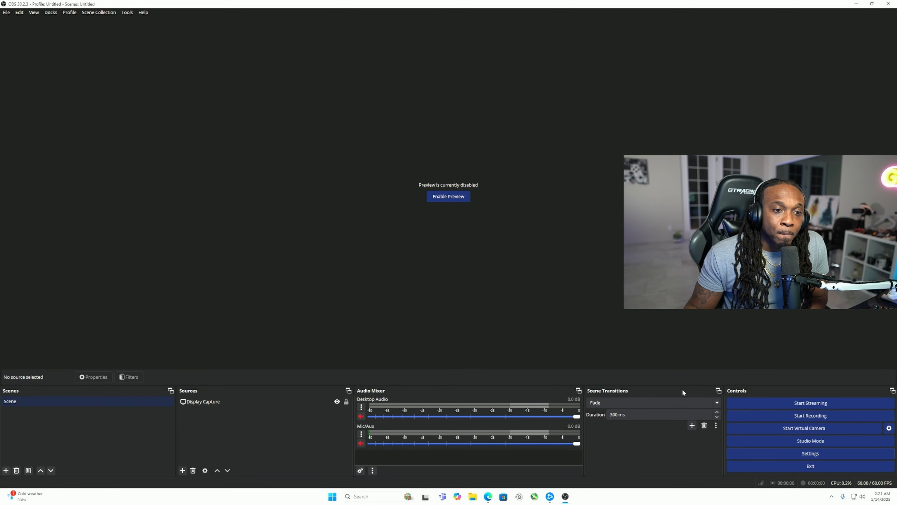
Open the program settings and review the General, Appearance and Stream options.
{"action": "left_click", "coordinate": [781, 453]}
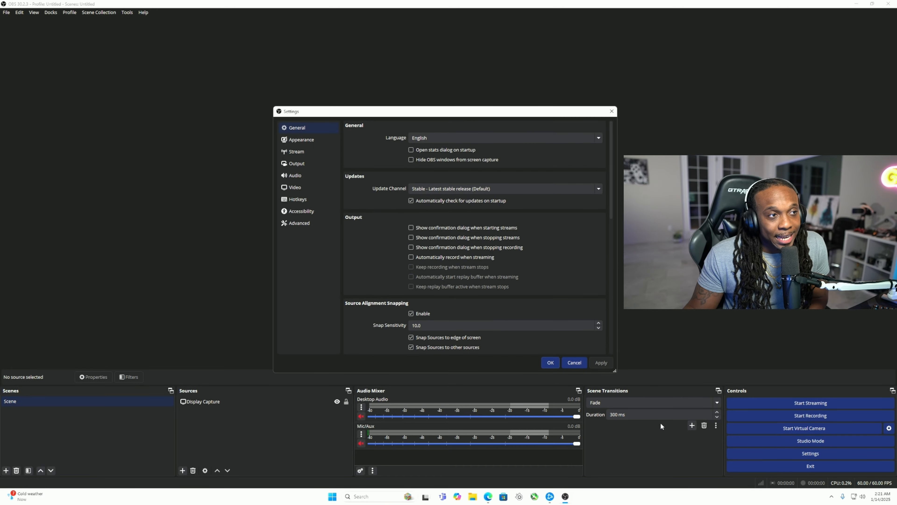
{"action": "left_click", "coordinate": [305, 127]}
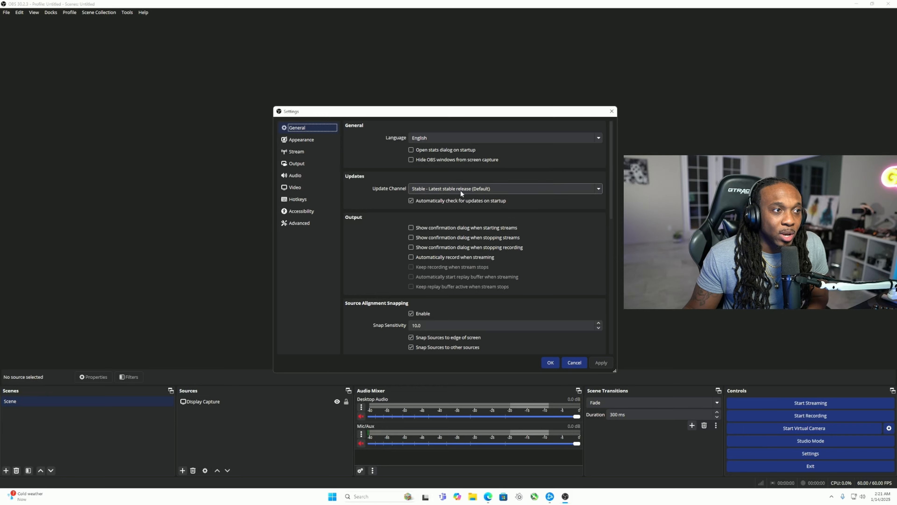
{"action": "scroll", "coordinate": [488, 213], "scroll_direction": "down", "scroll_amount": 3}
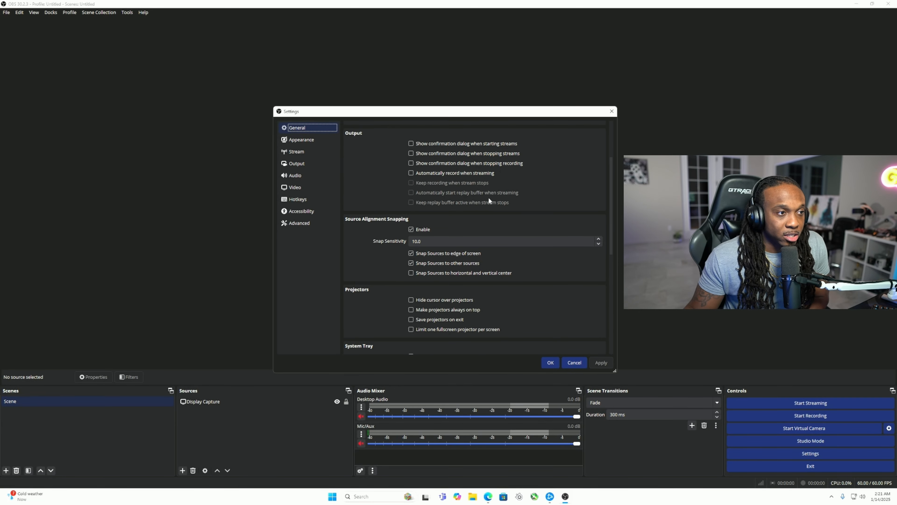
{"action": "scroll", "coordinate": [491, 212], "scroll_direction": "down", "scroll_amount": 4}
{"action": "scroll", "coordinate": [473, 215], "scroll_direction": "up", "scroll_amount": 3}
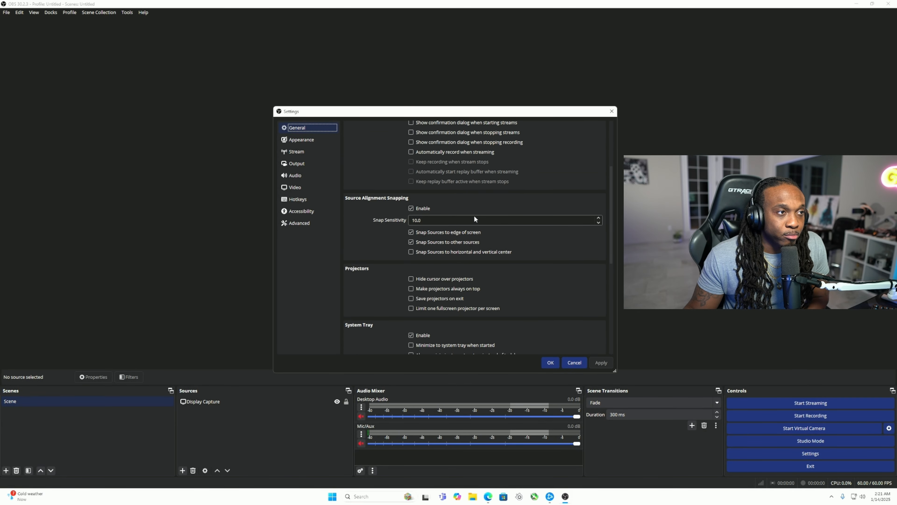
{"action": "scroll", "coordinate": [474, 219], "scroll_direction": "down", "scroll_amount": 7}
{"action": "scroll", "coordinate": [507, 256], "scroll_direction": "down", "scroll_amount": 3}
{"action": "scroll", "coordinate": [500, 244], "scroll_direction": "up", "scroll_amount": 2}
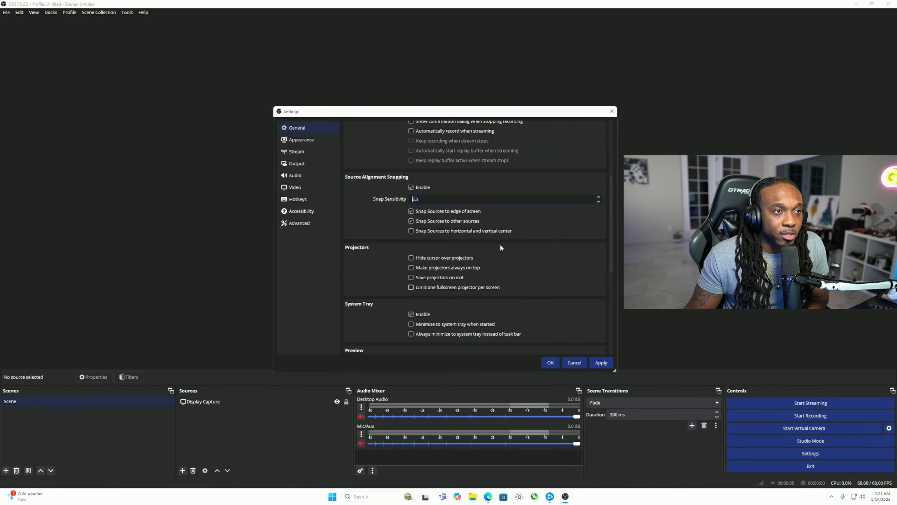
{"action": "left_click", "coordinate": [315, 140]}
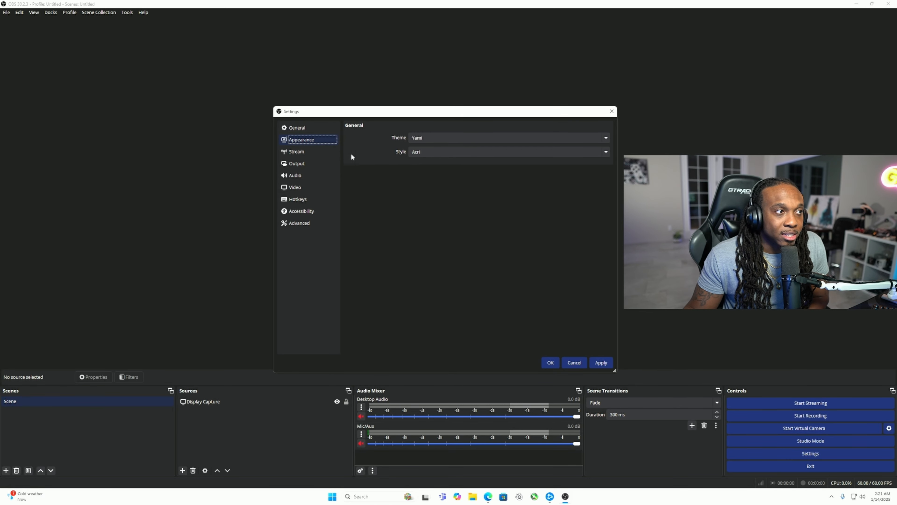
{"action": "left_click", "coordinate": [313, 152]}
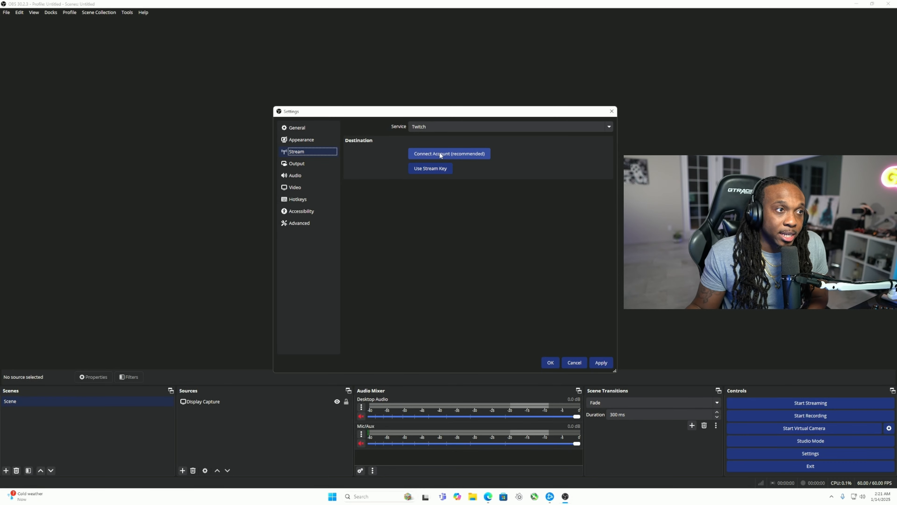
In the Output settings, view the Simple output mode and set the mode to Advanced.
{"action": "left_click", "coordinate": [331, 163]}
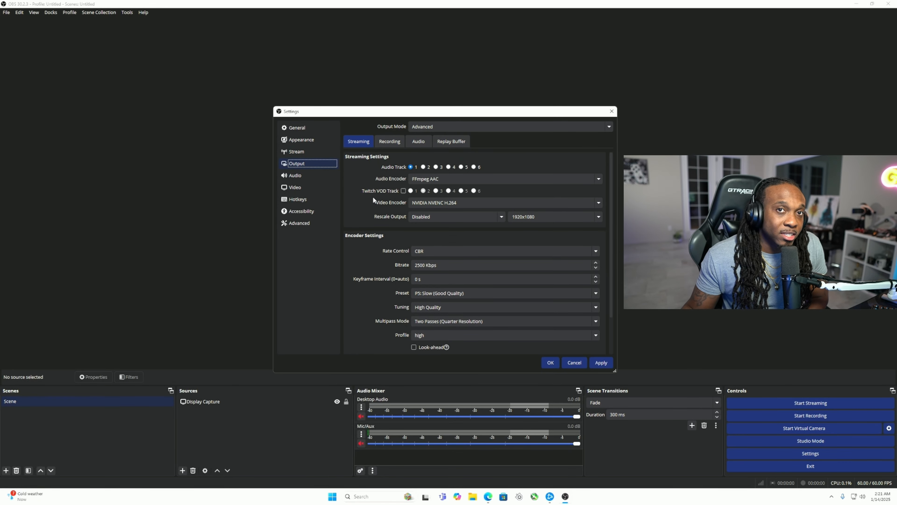
{"action": "left_click", "coordinate": [428, 127]}
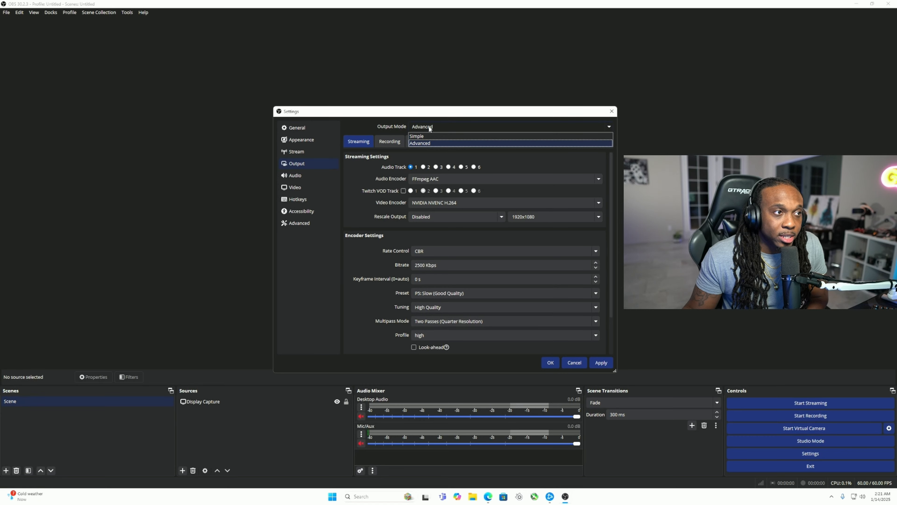
{"action": "left_click", "coordinate": [428, 137]}
{"action": "left_click", "coordinate": [432, 127]}
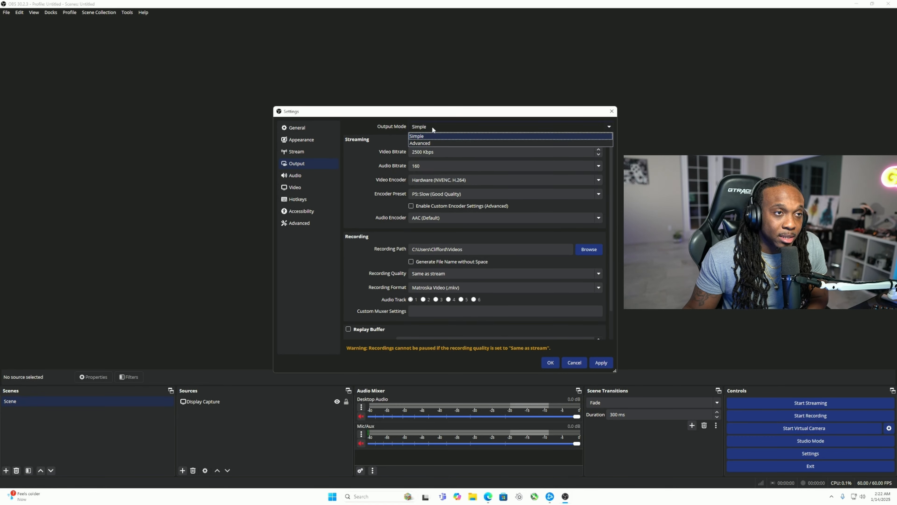
{"action": "left_click", "coordinate": [424, 143]}
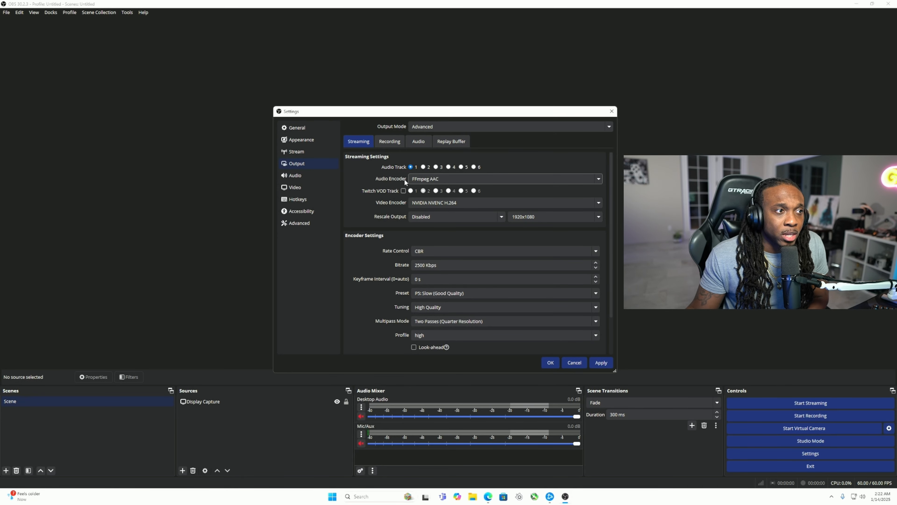
Enable the Twitch VOD track on track 2 and choose NVIDIA NVENC H.264 as the streaming video encoder.
{"action": "left_click", "coordinate": [403, 190]}
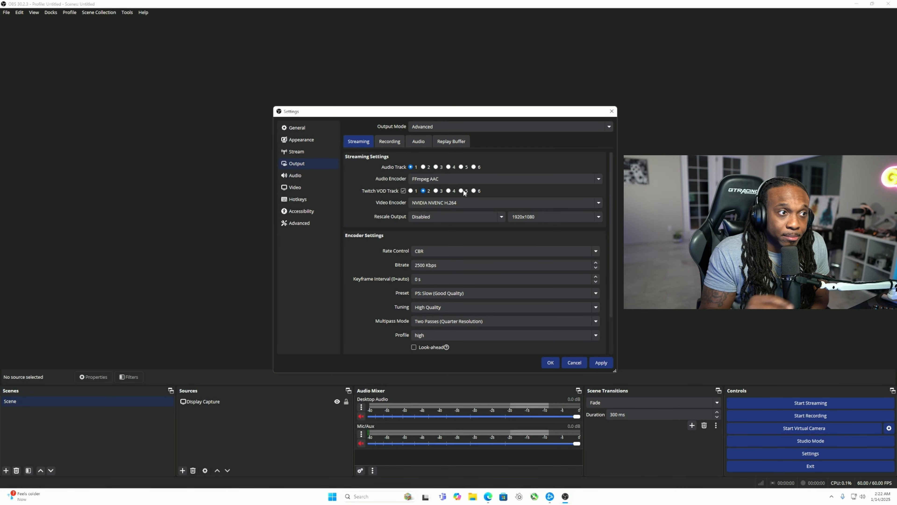
{"action": "left_click", "coordinate": [436, 203]}
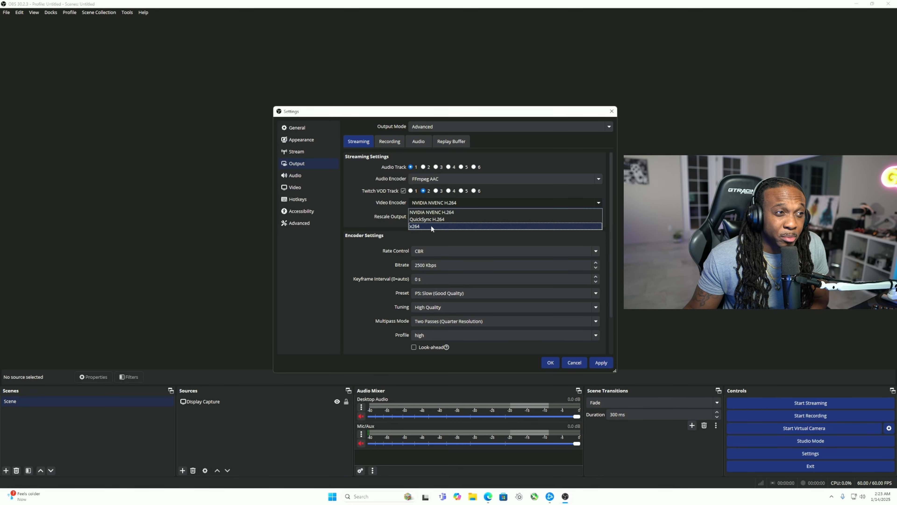
{"action": "left_click", "coordinate": [435, 213]}
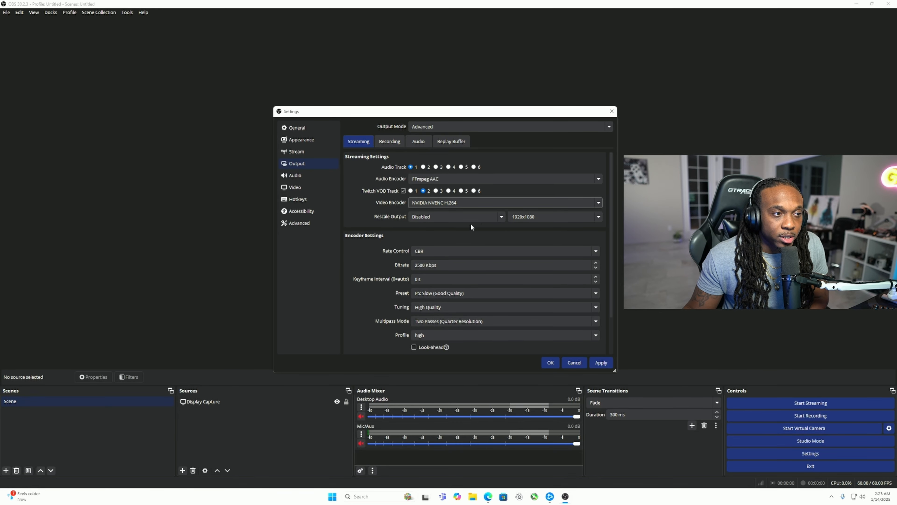
Configure the streaming encoder with CBR rate control, a 5000 Kbps bitrate and a 2 s keyframe interval.
{"action": "scroll", "coordinate": [385, 233], "scroll_direction": "down", "scroll_amount": 3}
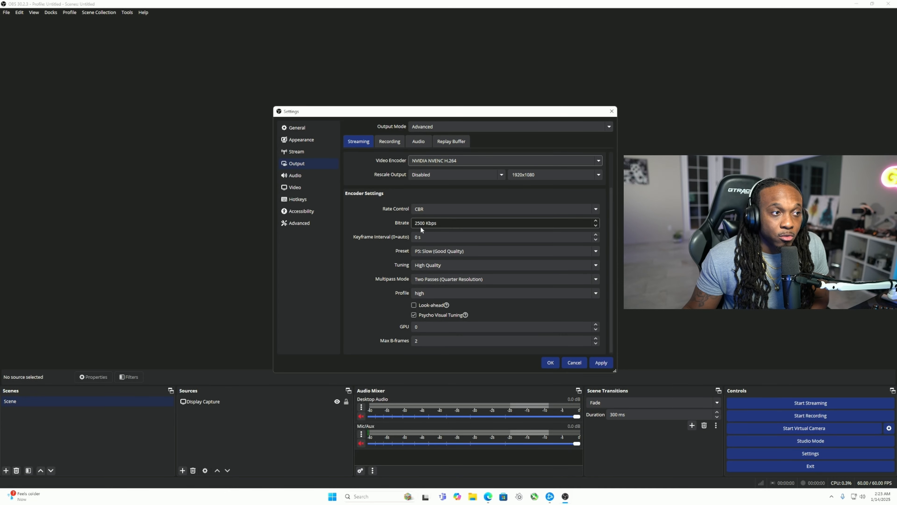
{"action": "left_click", "coordinate": [429, 209]}
{"action": "left_click", "coordinate": [425, 217]}
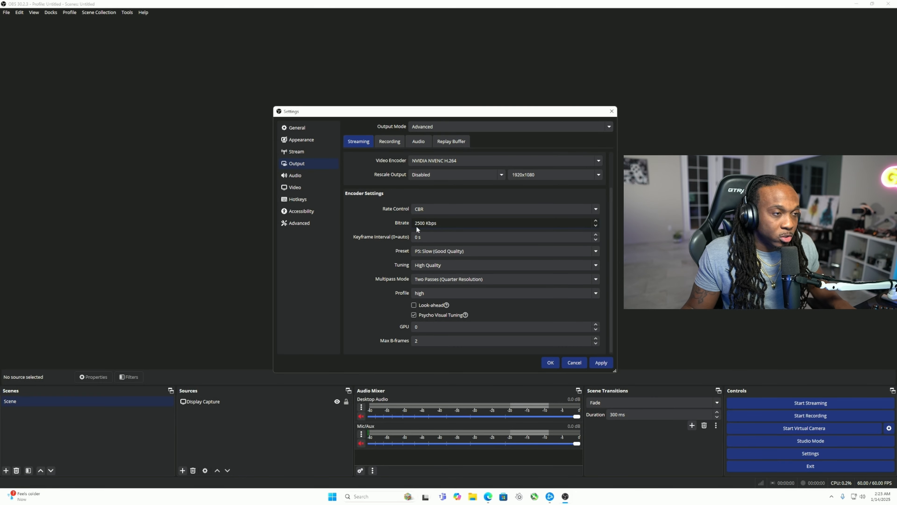
{"action": "type", "text": "5"}
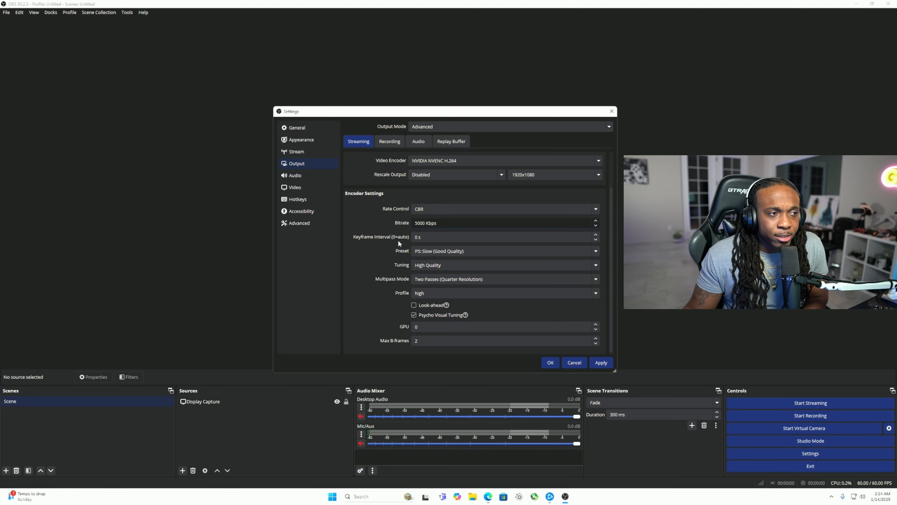
{"action": "left_click", "coordinate": [596, 235]}
{"action": "left_click", "coordinate": [596, 235]}
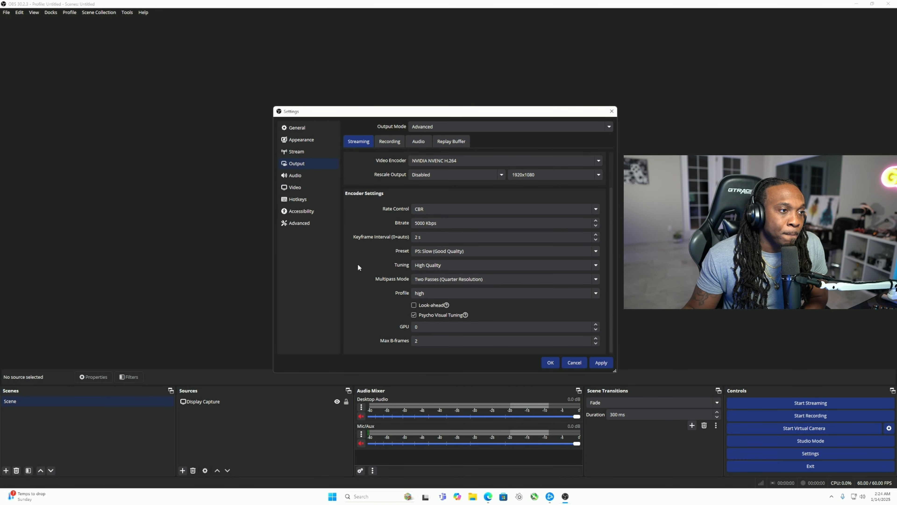
Set the streaming encoder preset to P7: Slowest (Best Quality), tuning to High Quality and multipass mode to Two Passes (Full Resolution).
{"action": "left_click", "coordinate": [431, 251]}
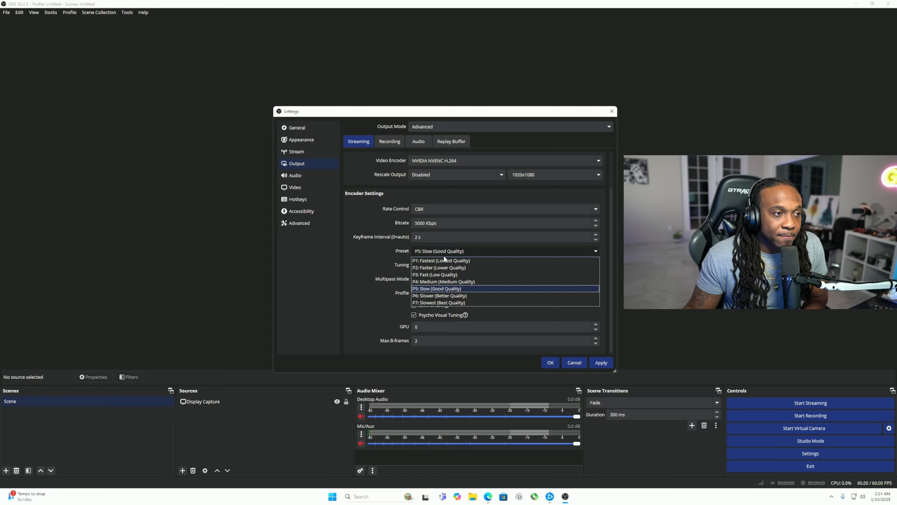
{"action": "left_click", "coordinate": [448, 300]}
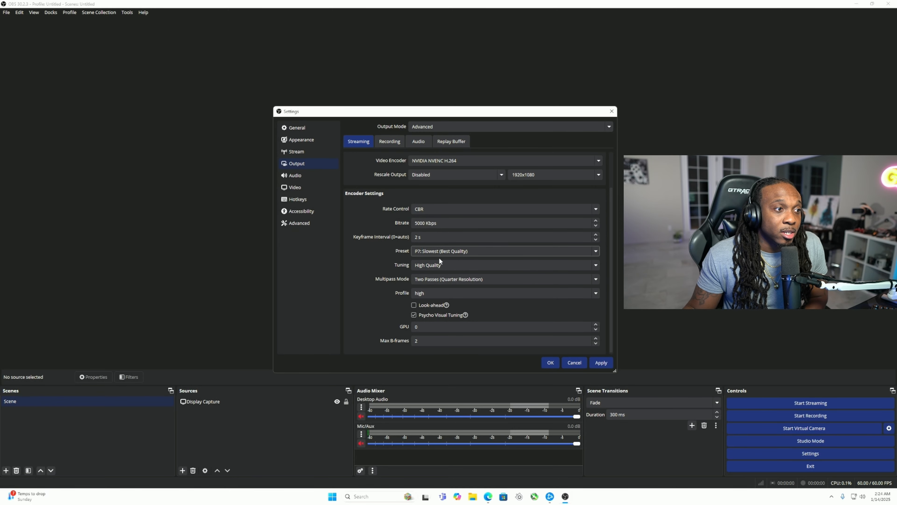
{"action": "left_click", "coordinate": [432, 265]}
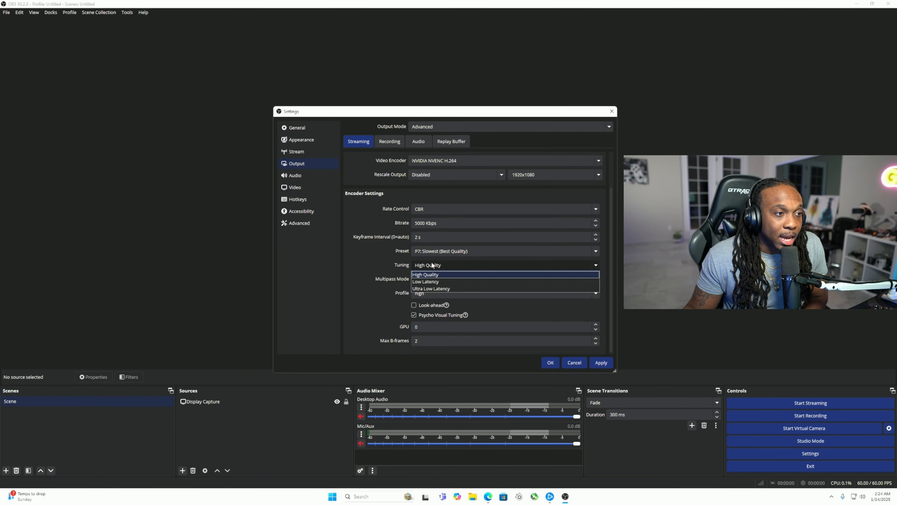
{"action": "left_click", "coordinate": [430, 265]}
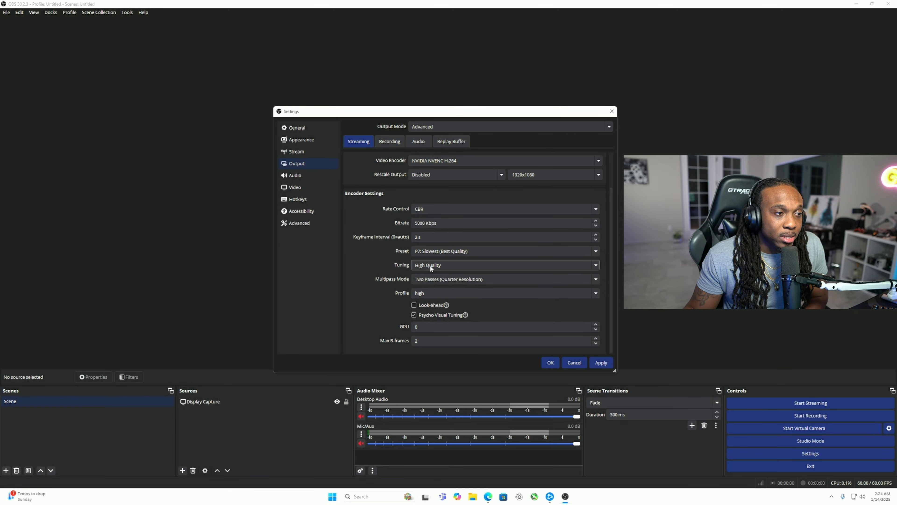
{"action": "left_click", "coordinate": [457, 277]}
{"action": "left_click", "coordinate": [452, 303]}
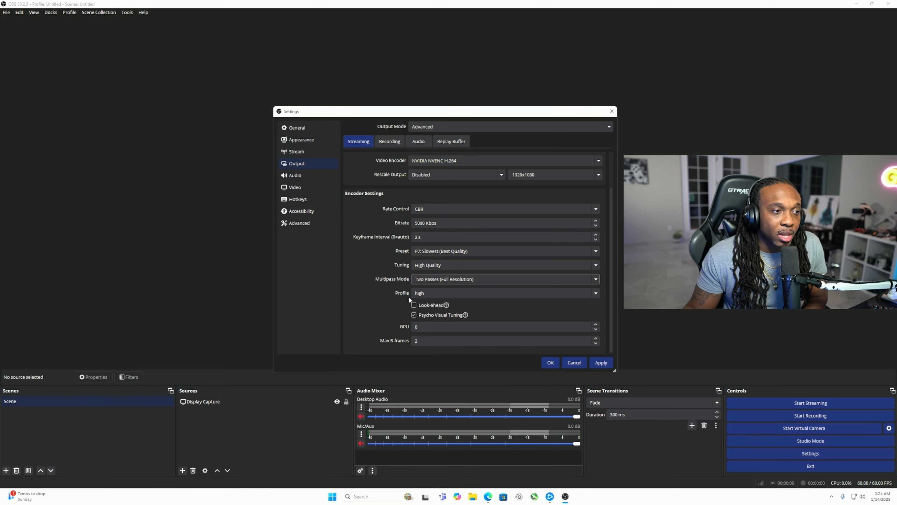
{"action": "scroll", "coordinate": [399, 303], "scroll_direction": "down", "scroll_amount": 1}
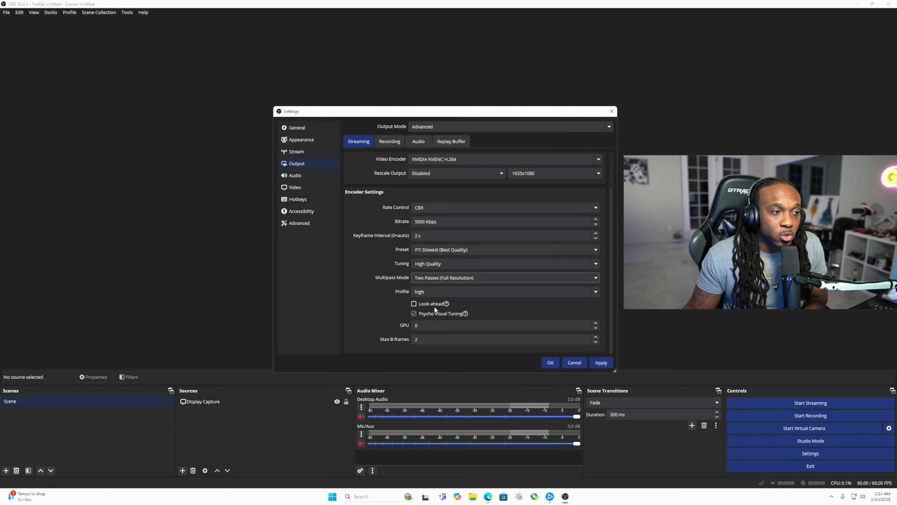
{"action": "mouse_move", "coordinate": [467, 314]}
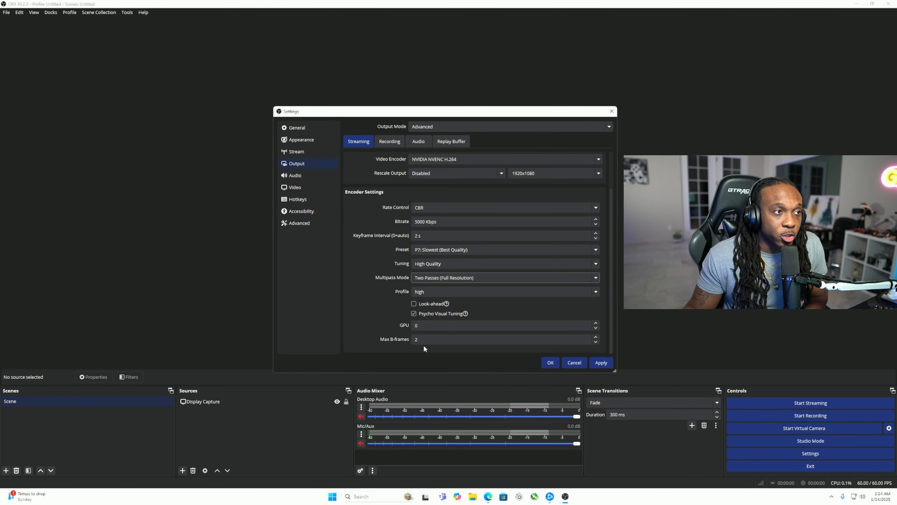
For recording output, choose the NVIDIA NVENC H.264 video encoder and enable audio tracks 3, 4, 5 and 6.
{"action": "left_click", "coordinate": [392, 142]}
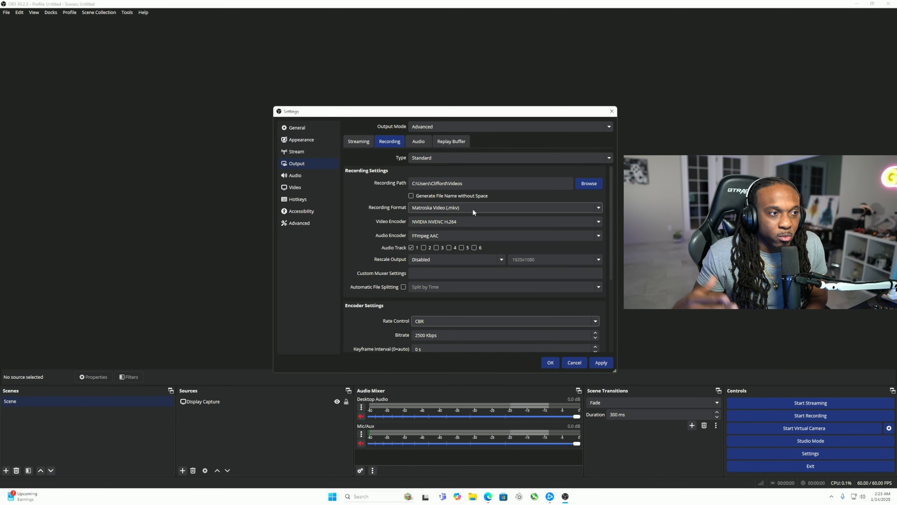
{"action": "left_click", "coordinate": [451, 221]}
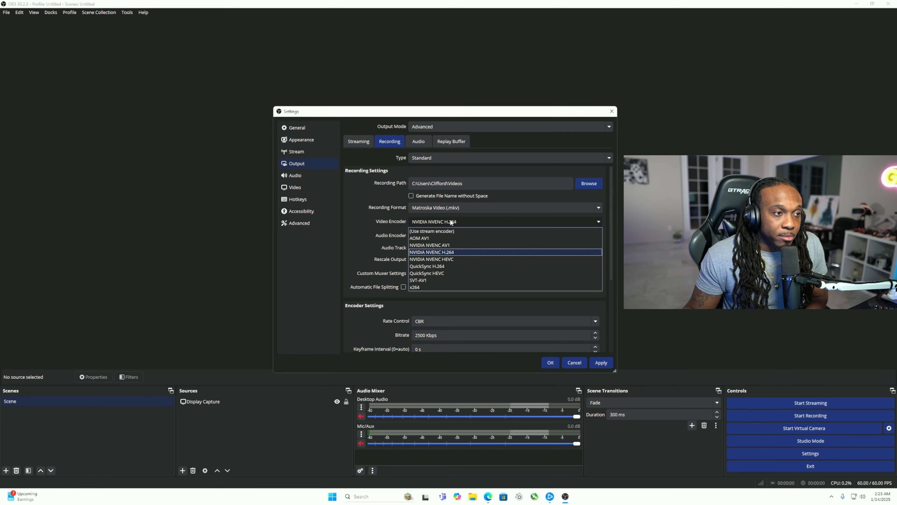
{"action": "left_click", "coordinate": [451, 251]}
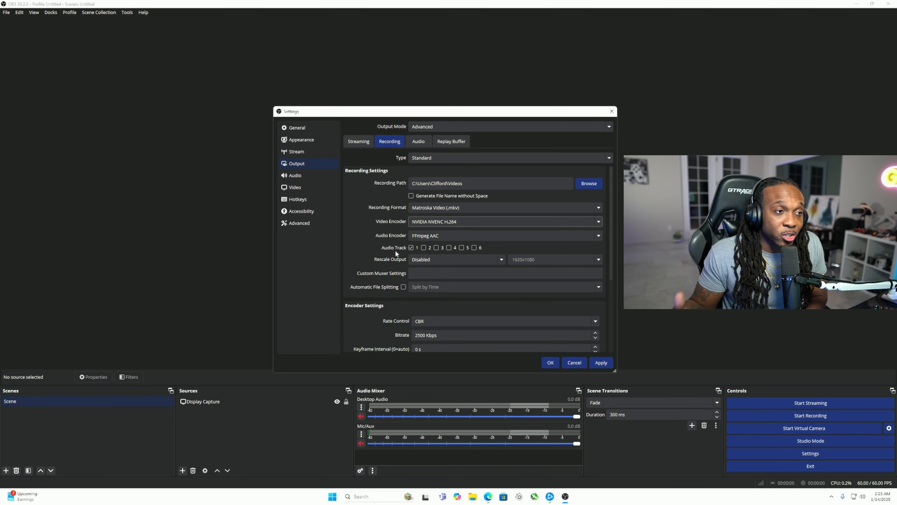
{"action": "left_click", "coordinate": [437, 248]}
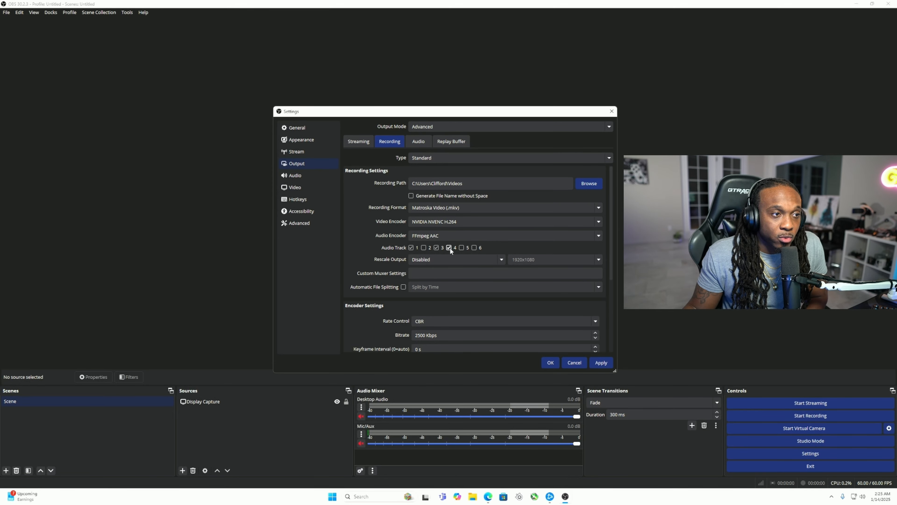
{"action": "left_click", "coordinate": [473, 247]}
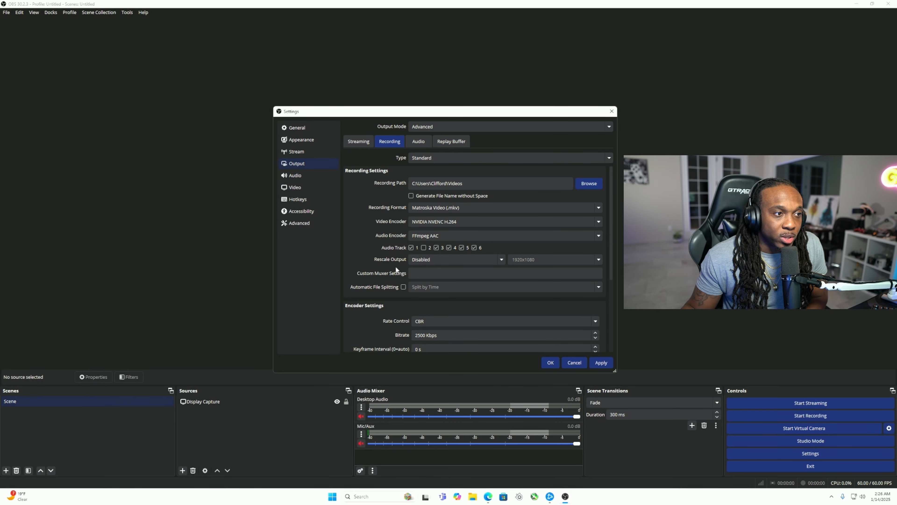
Set the recording encoder's rate control to CQP with a CQ level of 17.
{"action": "scroll", "coordinate": [401, 266], "scroll_direction": "down", "scroll_amount": 2}
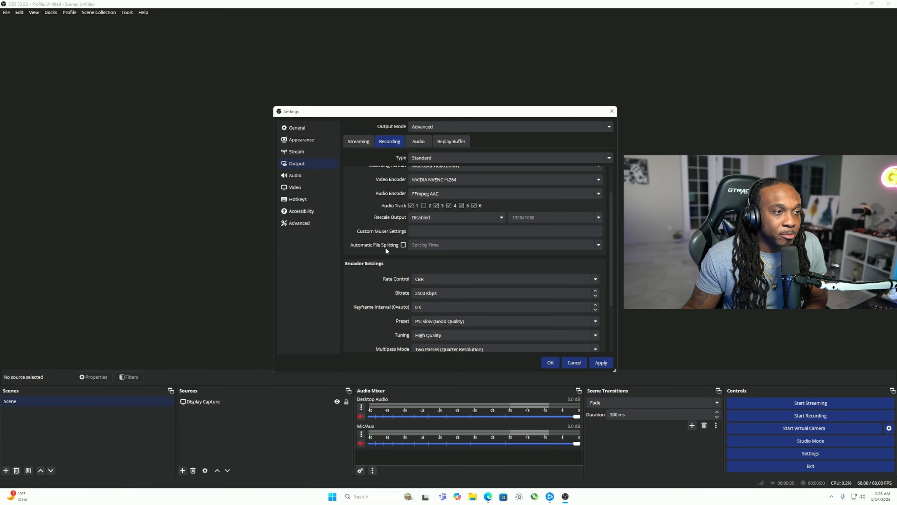
{"action": "scroll", "coordinate": [394, 262], "scroll_direction": "down", "scroll_amount": 3}
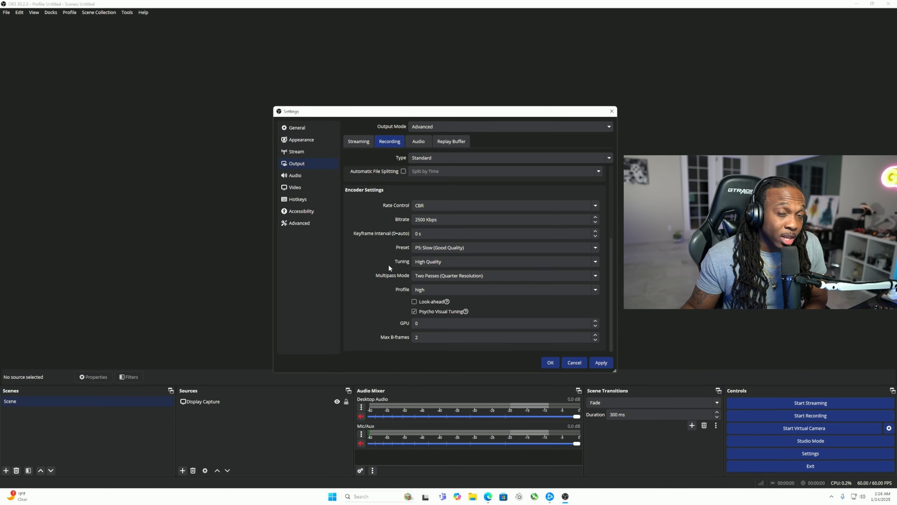
{"action": "left_click", "coordinate": [426, 209]}
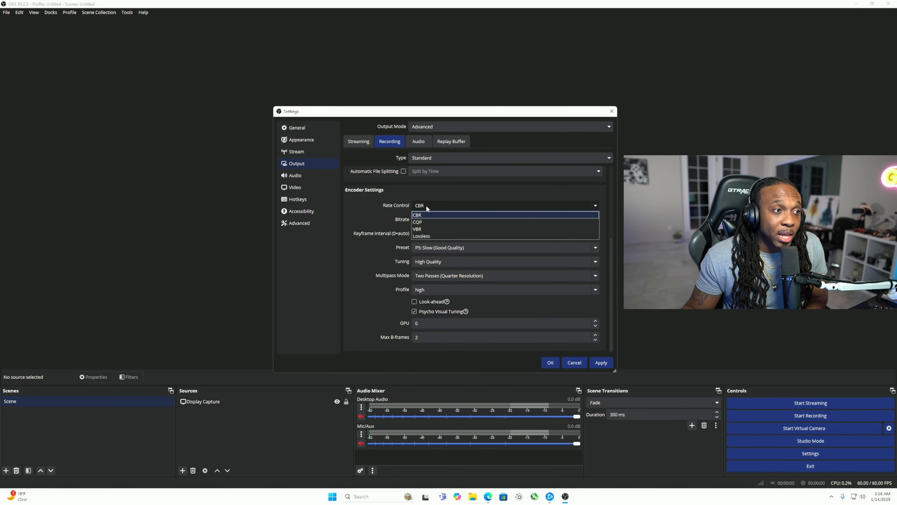
{"action": "left_click", "coordinate": [425, 221]}
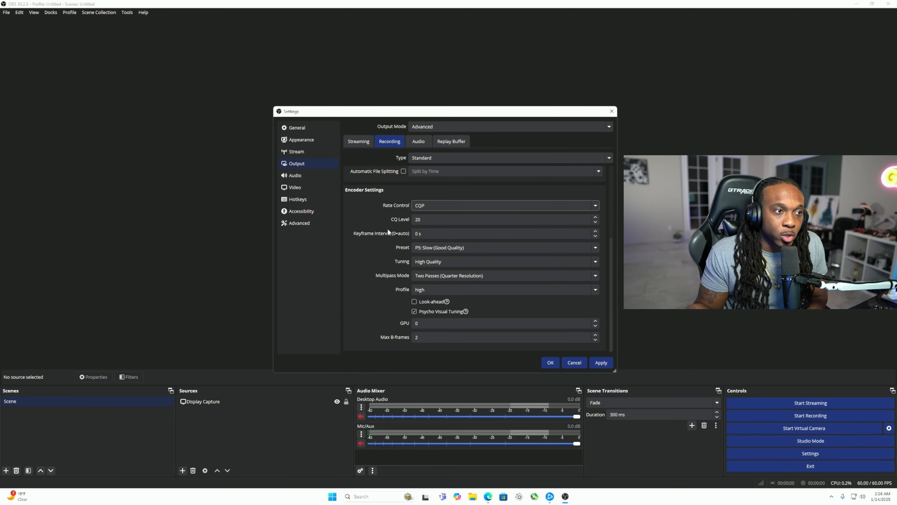
{"action": "left_click", "coordinate": [595, 222]}
{"action": "left_click", "coordinate": [595, 222]}
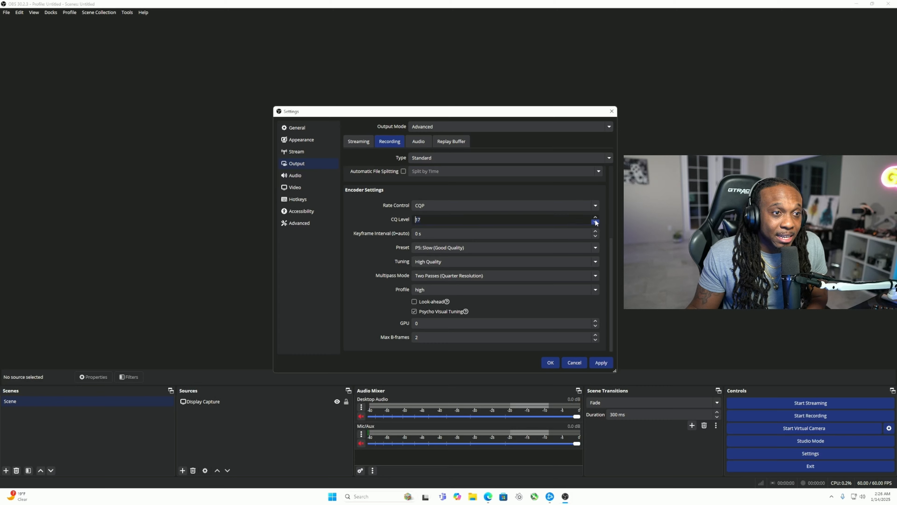
Set the recording encoder's preset to P7: Slowest (Best Quality), tuning to High Quality and multipass mode to Two Passes (Full Resolution).
{"action": "left_click", "coordinate": [596, 217]}
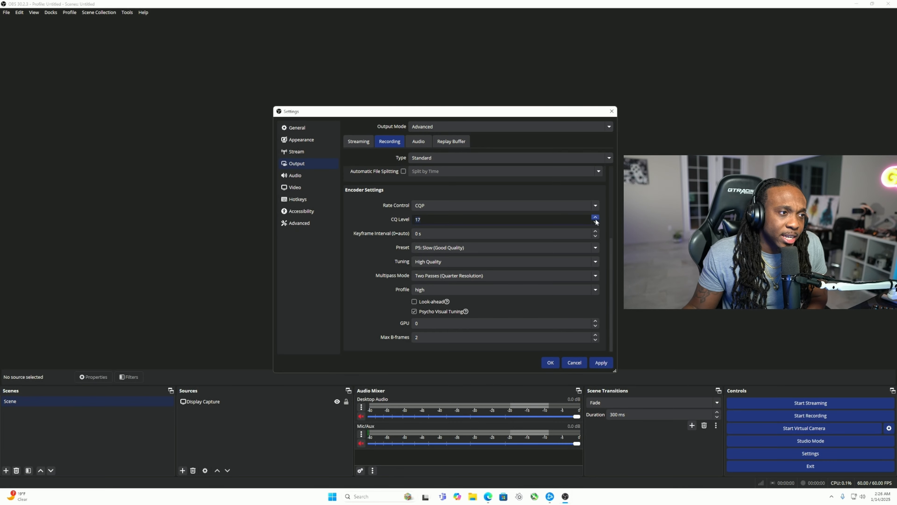
{"action": "left_click", "coordinate": [483, 248]}
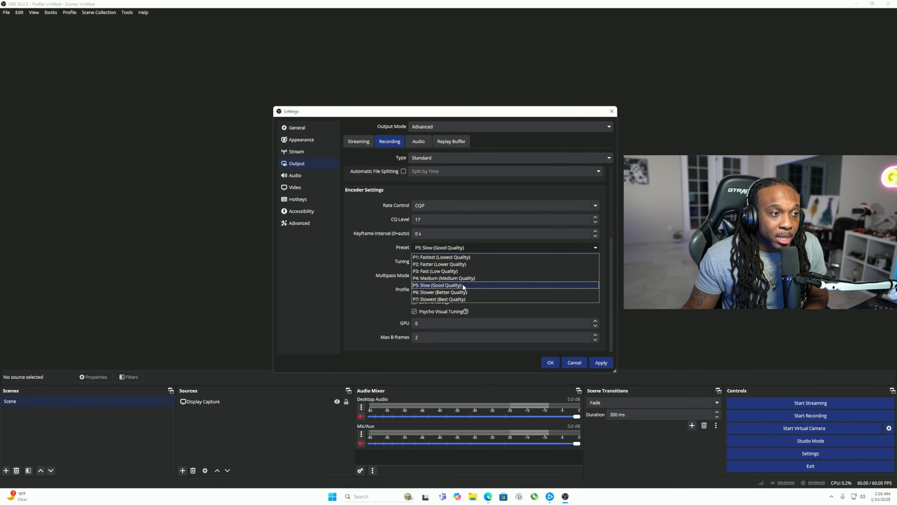
{"action": "left_click", "coordinate": [482, 300]}
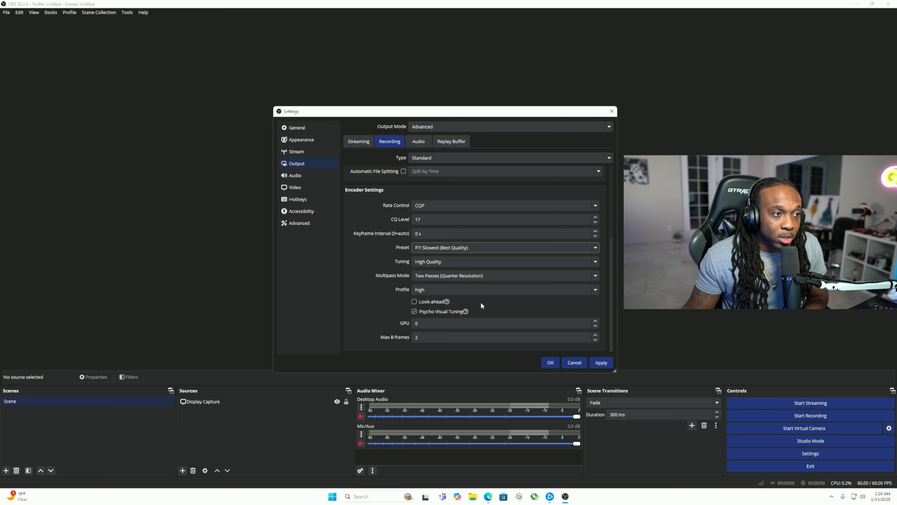
{"action": "left_click", "coordinate": [444, 262]}
{"action": "left_click", "coordinate": [447, 266]}
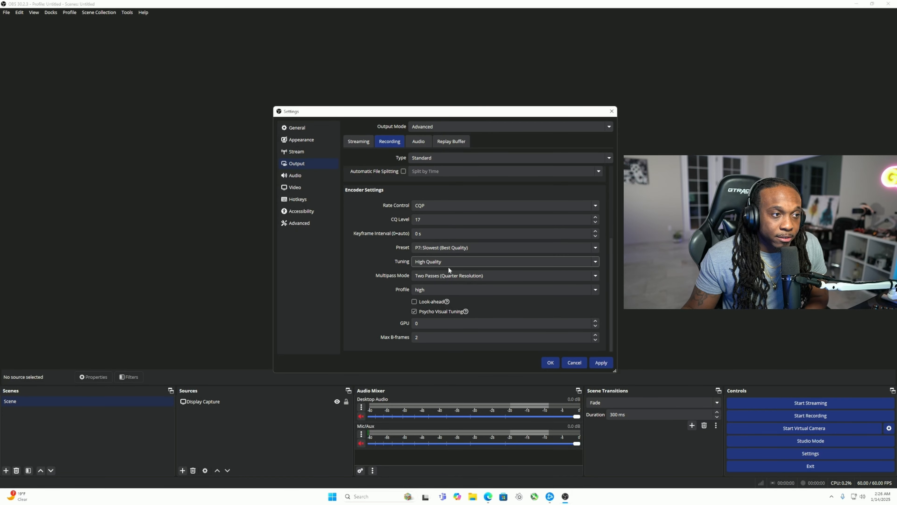
{"action": "left_click", "coordinate": [462, 275]}
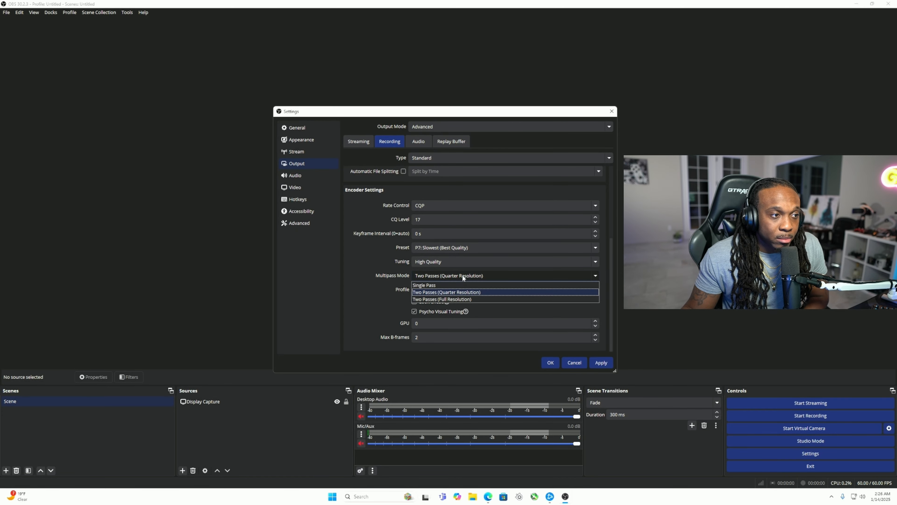
{"action": "left_click", "coordinate": [460, 299]}
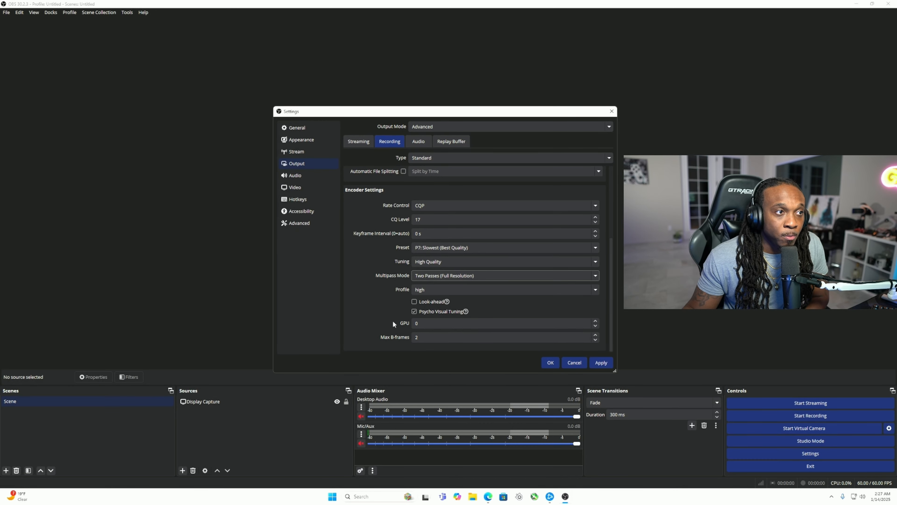
Use an audio bitrate of 320 for output Track 1 and review the other tracks' bitrates and the replay buffer options.
{"action": "left_click", "coordinate": [418, 141]}
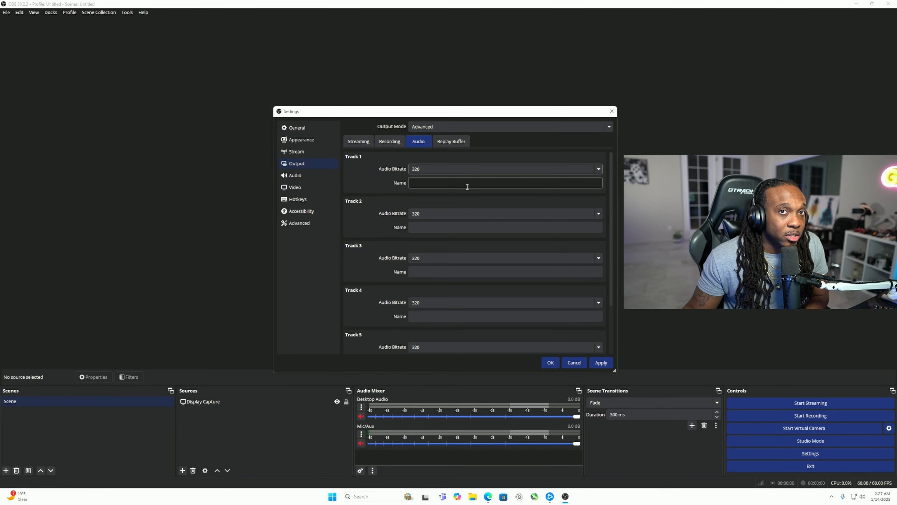
{"action": "left_click", "coordinate": [454, 168]}
{"action": "left_click", "coordinate": [426, 235]}
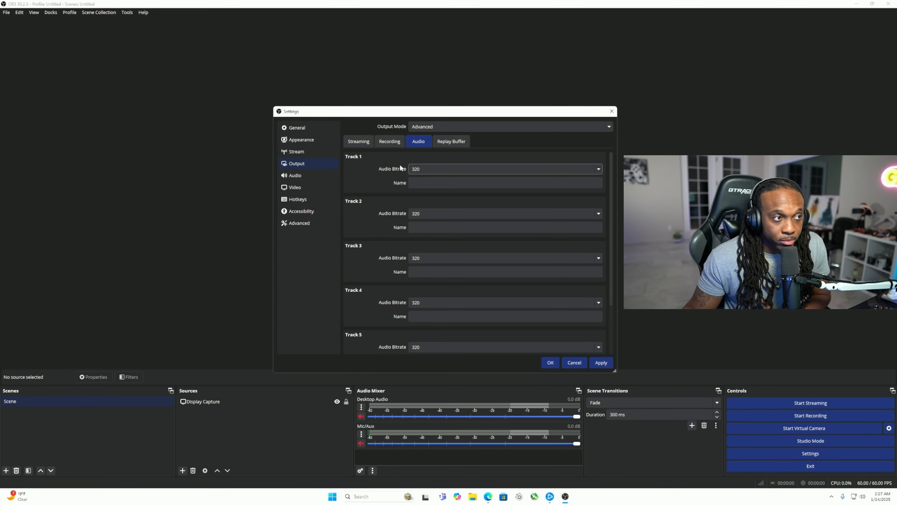
{"action": "scroll", "coordinate": [388, 191], "scroll_direction": "down", "scroll_amount": 3}
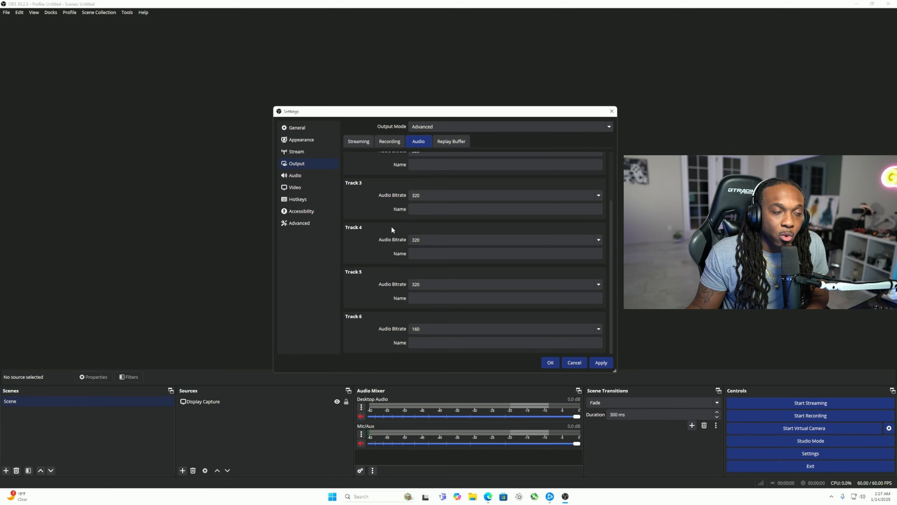
{"action": "scroll", "coordinate": [384, 292], "scroll_direction": "up", "scroll_amount": 3}
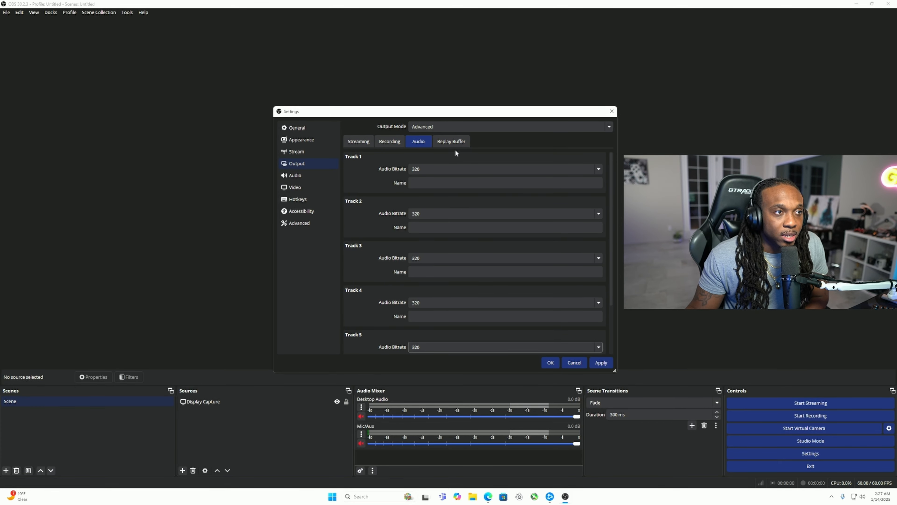
{"action": "left_click", "coordinate": [452, 141]}
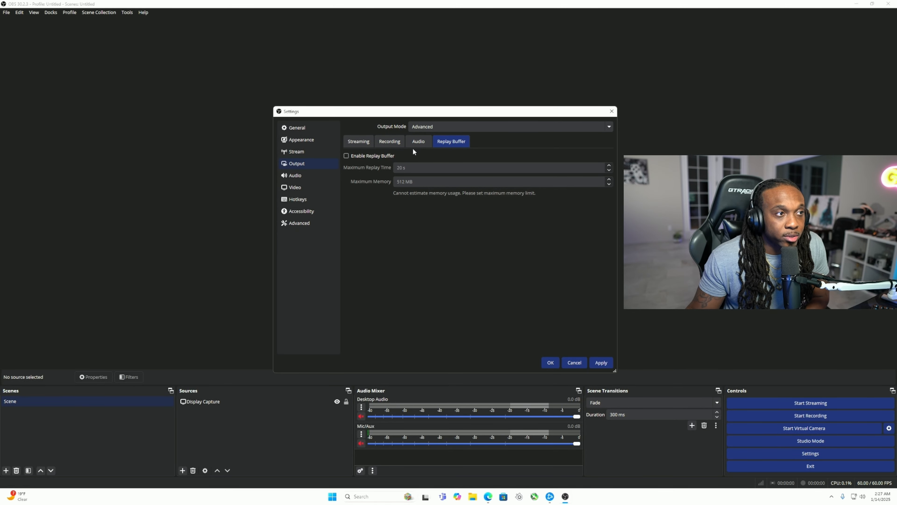
Review the audio settings, including the sample rate choices, Mic/Auxiliary Audio devices, meters, monitoring device and push-to-talk options.
{"action": "left_click", "coordinate": [336, 175]}
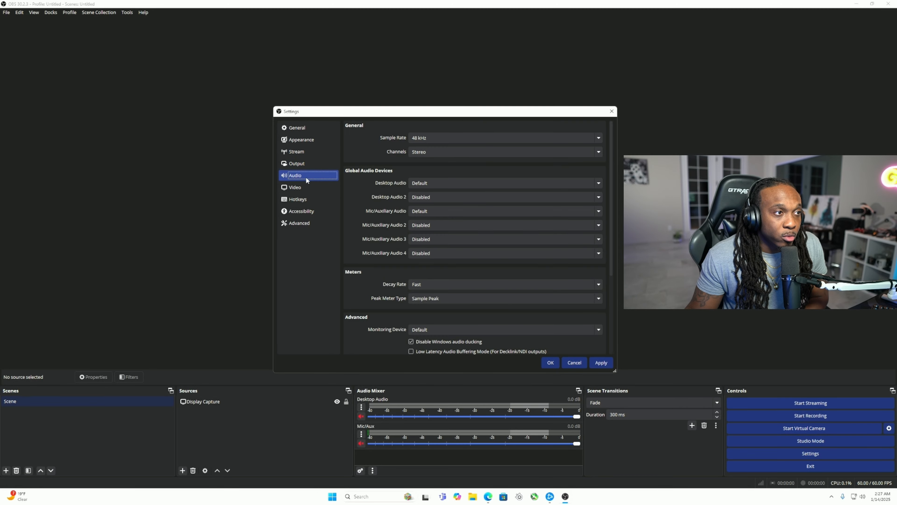
{"action": "left_click", "coordinate": [438, 138]}
{"action": "left_click", "coordinate": [438, 138]}
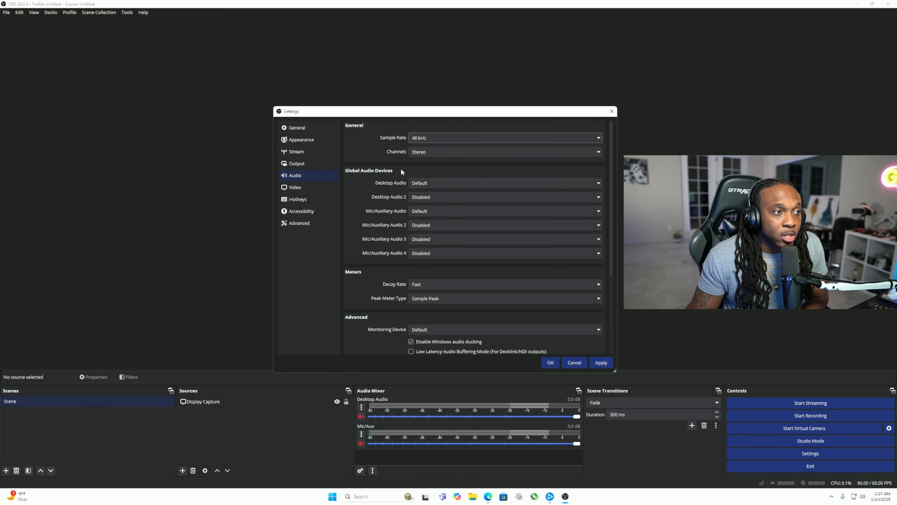
{"action": "left_click", "coordinate": [429, 211]}
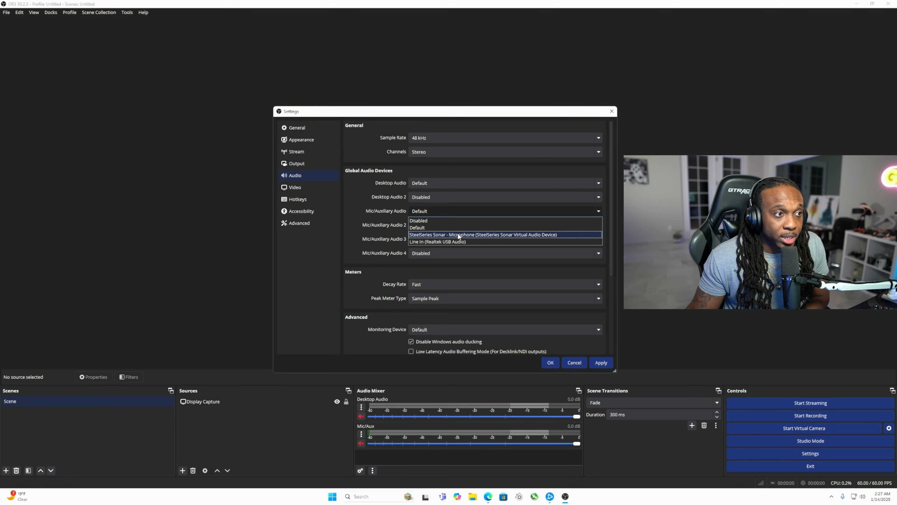
{"action": "left_click", "coordinate": [391, 209]}
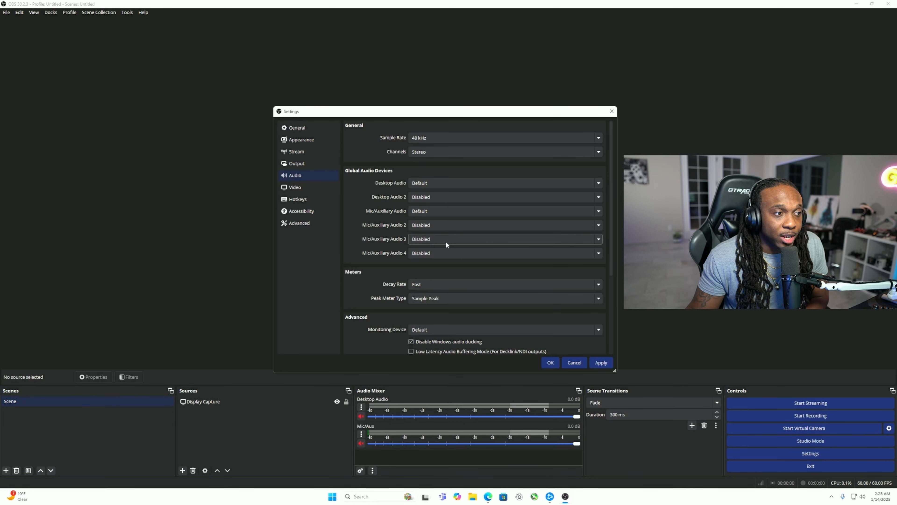
{"action": "scroll", "coordinate": [387, 242], "scroll_direction": "down", "scroll_amount": 5}
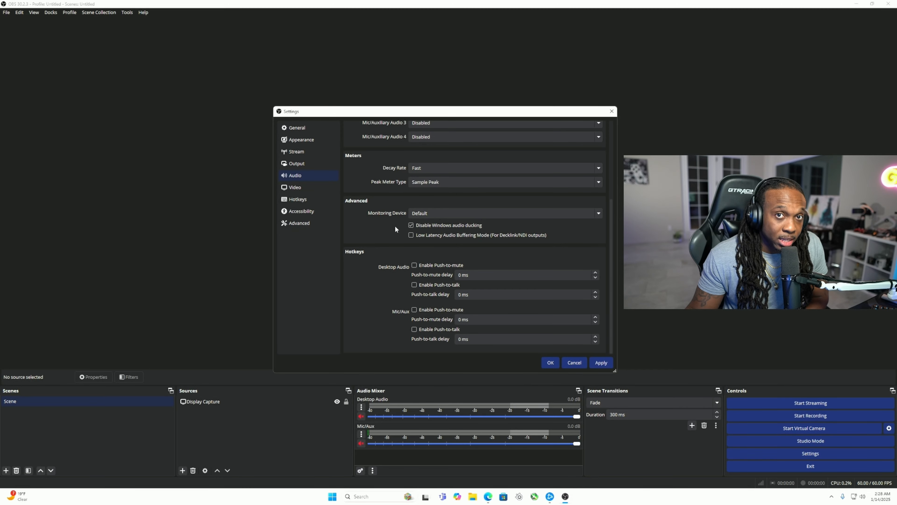
{"action": "scroll", "coordinate": [395, 230], "scroll_direction": "up", "scroll_amount": 3}
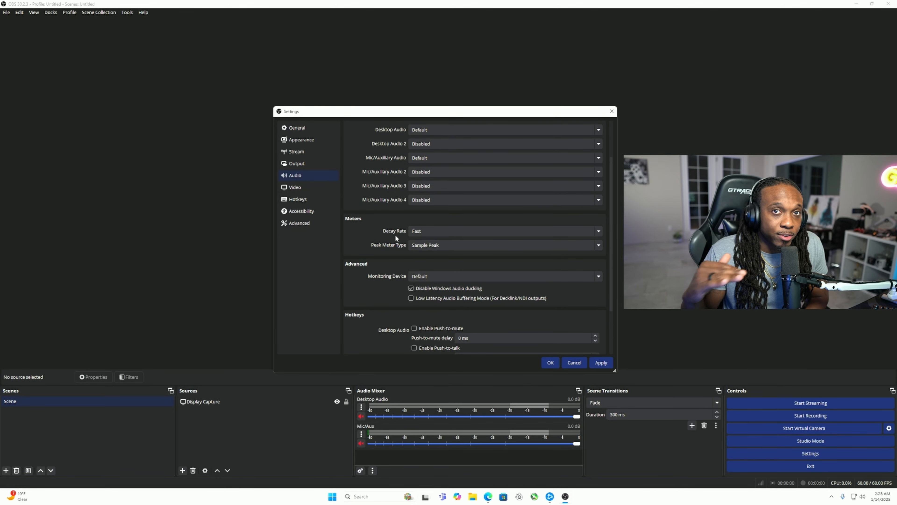
Examine the video resolution and FPS settings and the list of assignable hotkeys.
{"action": "left_click", "coordinate": [316, 188]}
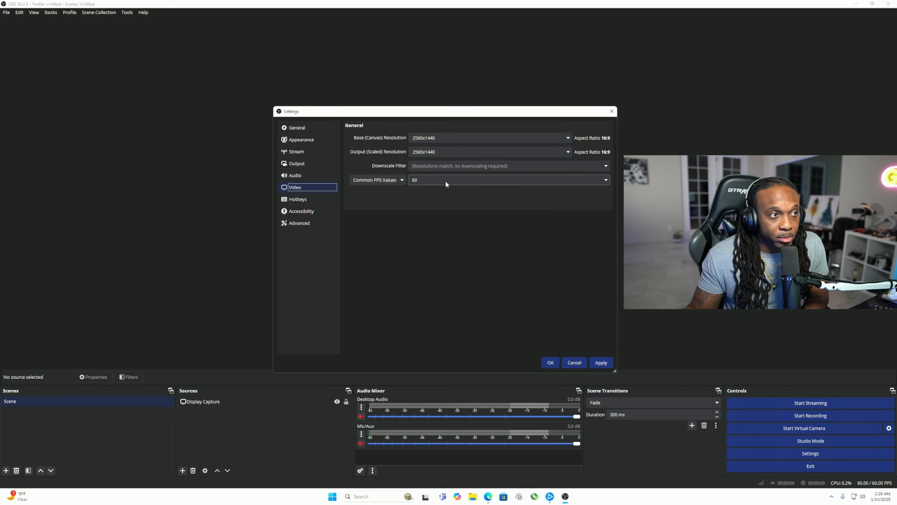
{"action": "left_click", "coordinate": [306, 199]}
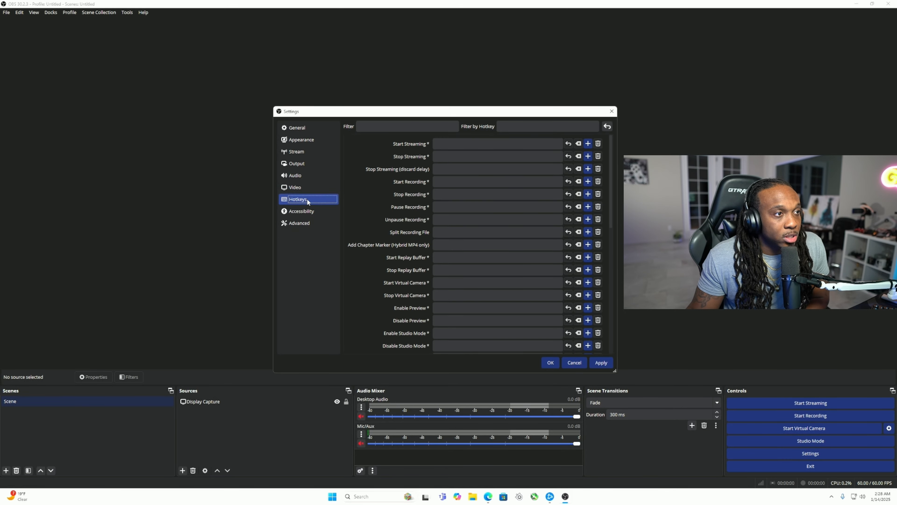
{"action": "scroll", "coordinate": [391, 189], "scroll_direction": "down", "scroll_amount": 7}
{"action": "scroll", "coordinate": [398, 208], "scroll_direction": "up", "scroll_amount": 7}
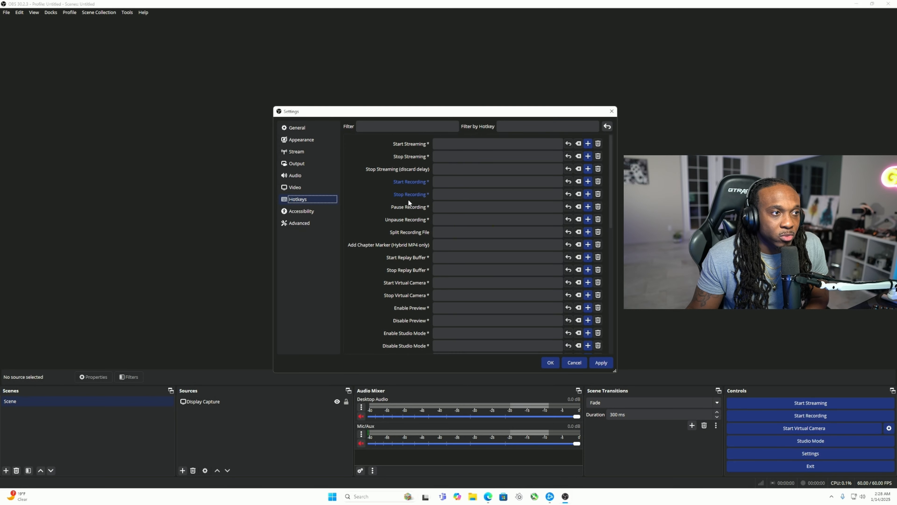
{"action": "scroll", "coordinate": [408, 199], "scroll_direction": "down", "scroll_amount": 4}
{"action": "scroll", "coordinate": [407, 188], "scroll_direction": "down", "scroll_amount": 2}
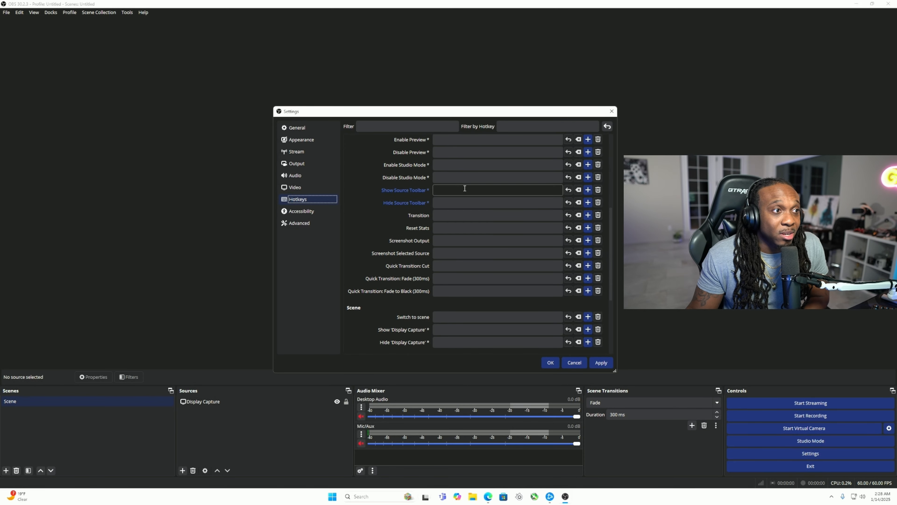
{"action": "scroll", "coordinate": [445, 197], "scroll_direction": "up", "scroll_amount": 5}
{"action": "scroll", "coordinate": [442, 200], "scroll_direction": "up", "scroll_amount": 2}
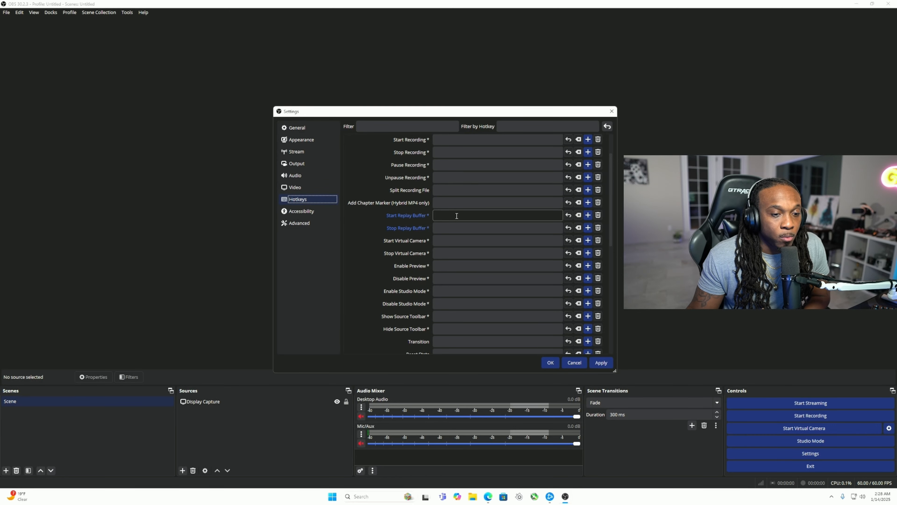
{"action": "left_click", "coordinate": [314, 212]}
Set the process priority to High in the advanced settings and review the remaining video, recording, stream delay and network options.
{"action": "left_click", "coordinate": [321, 224]}
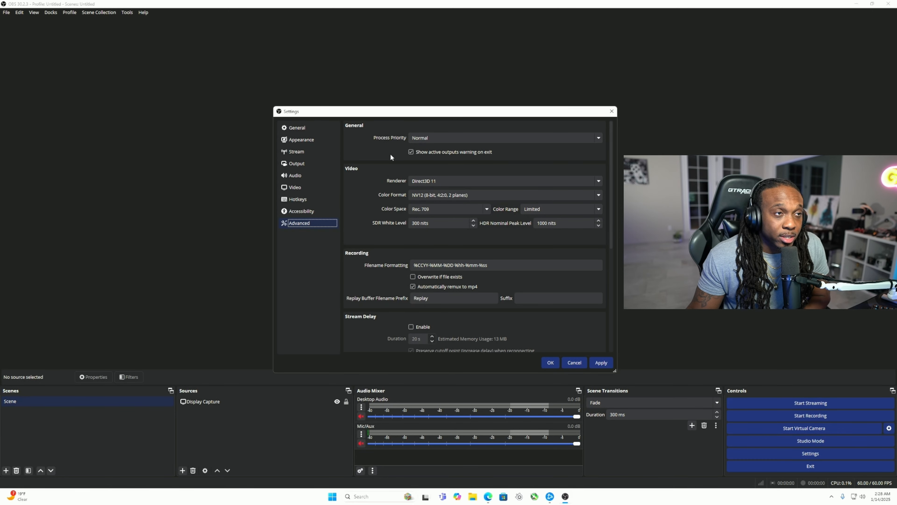
{"action": "left_click", "coordinate": [423, 139]}
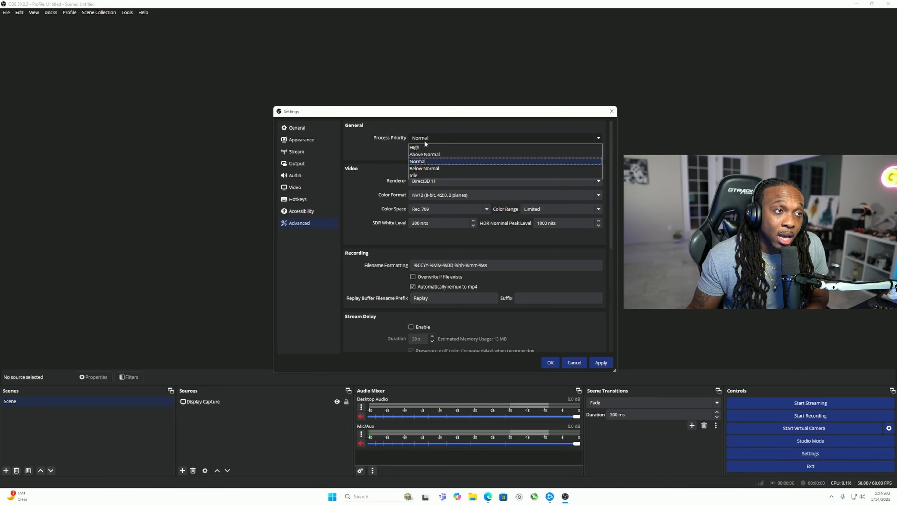
{"action": "left_click", "coordinate": [423, 146]}
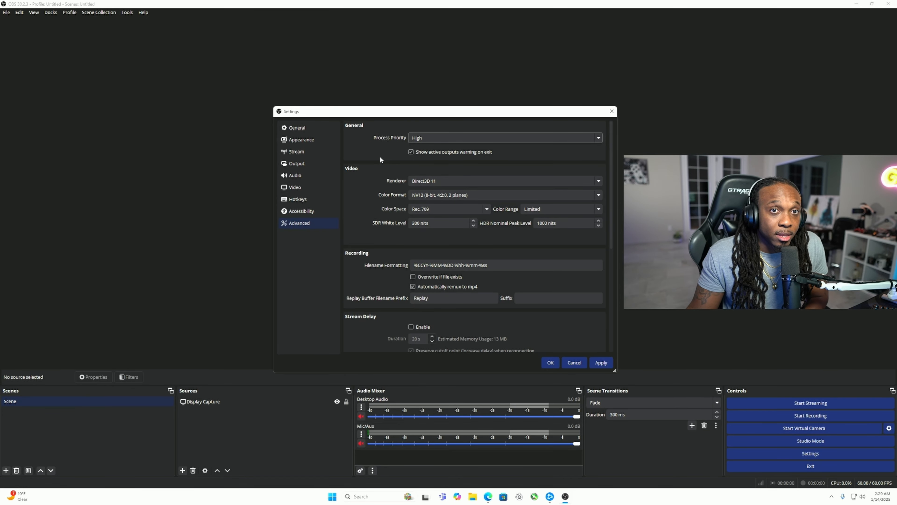
{"action": "scroll", "coordinate": [397, 195], "scroll_direction": "down", "scroll_amount": 5}
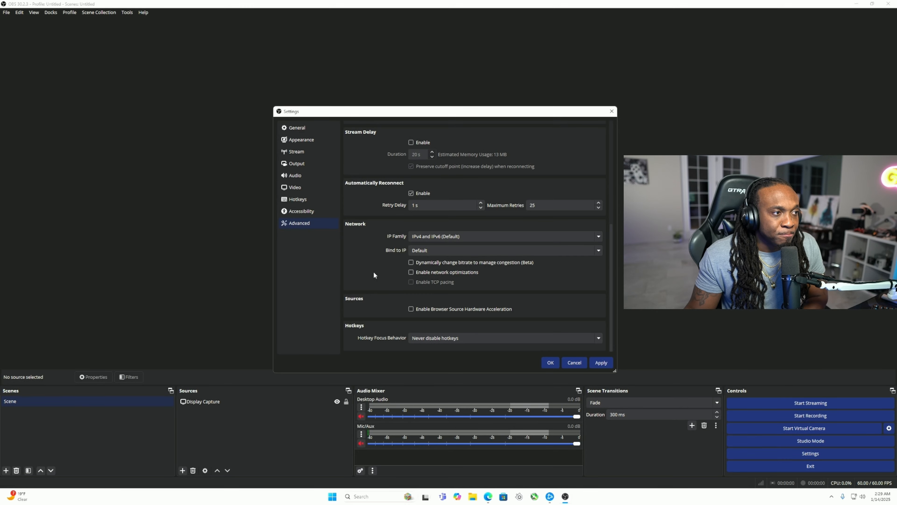
{"action": "scroll", "coordinate": [373, 277], "scroll_direction": "up", "scroll_amount": 2}
{"action": "scroll", "coordinate": [374, 283], "scroll_direction": "up", "scroll_amount": 1}
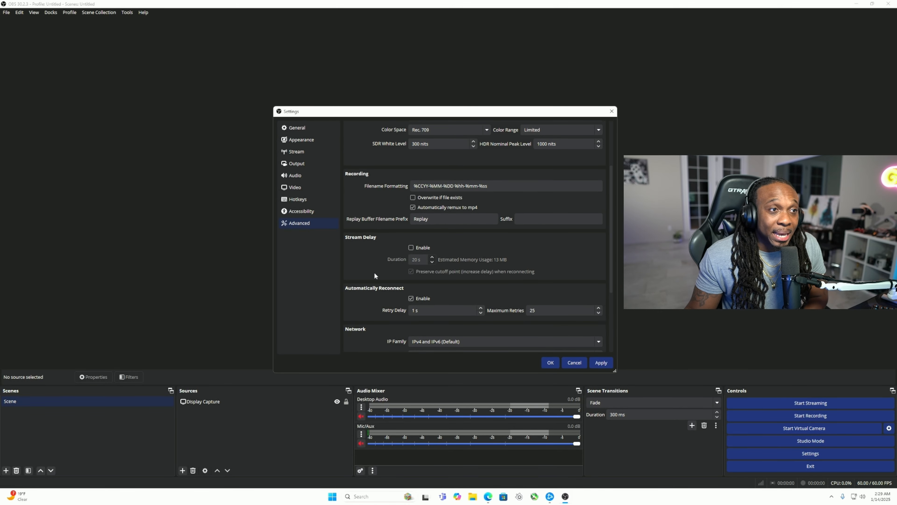
{"action": "scroll", "coordinate": [380, 274], "scroll_direction": "up", "scroll_amount": 2}
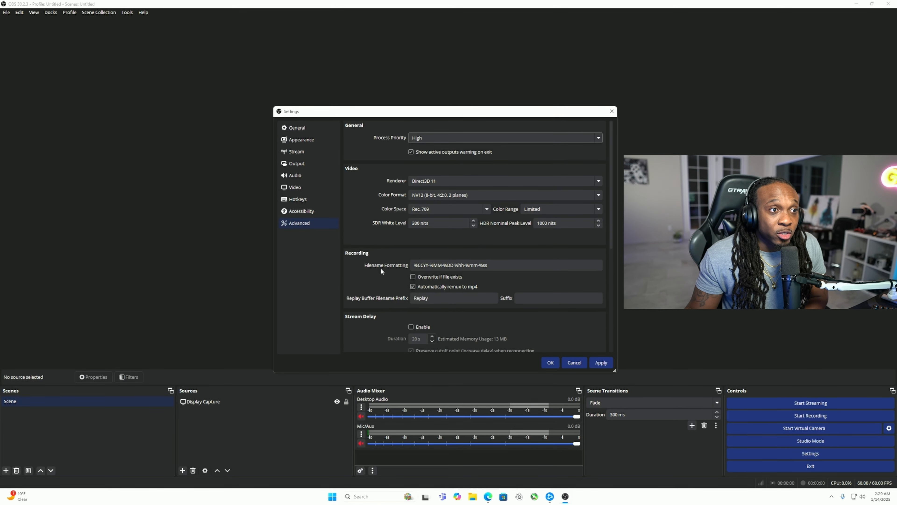